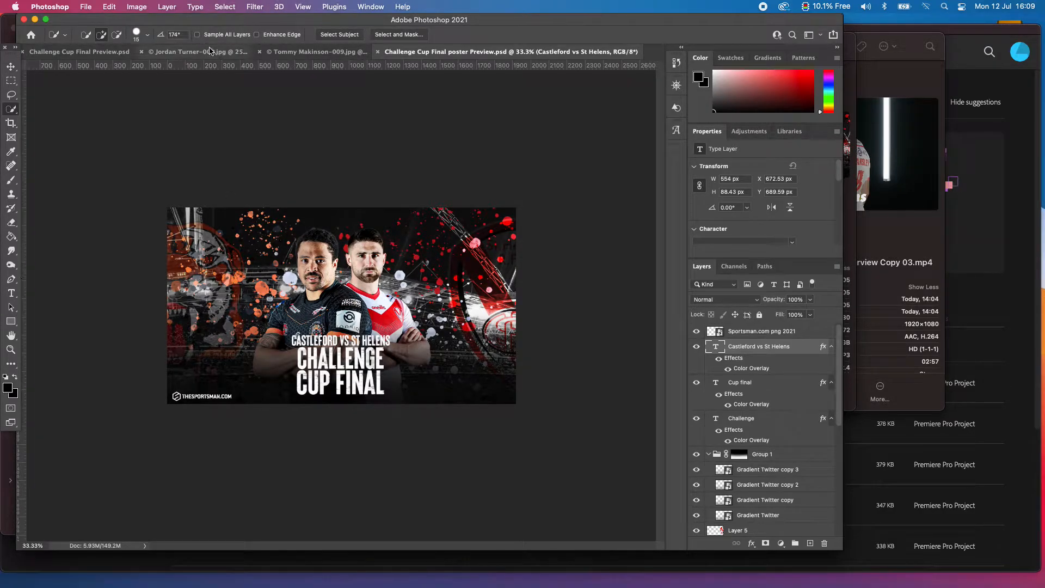
- Delete the existing cutout layer in the St Helens player photo, leaving only the Background layer
left_click(303, 52)
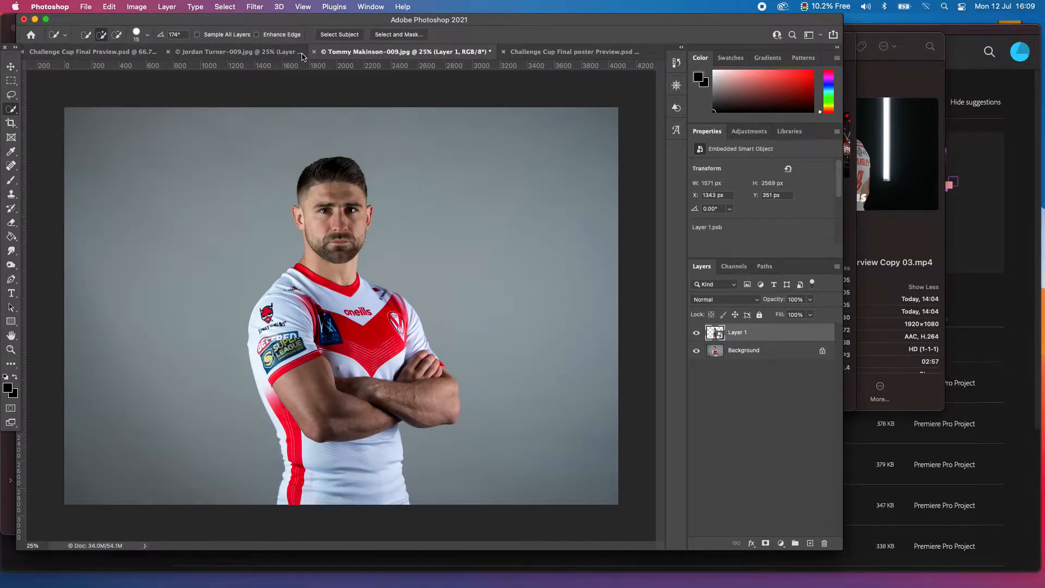
left_click(754, 389)
left_click(764, 334)
key("Delete")
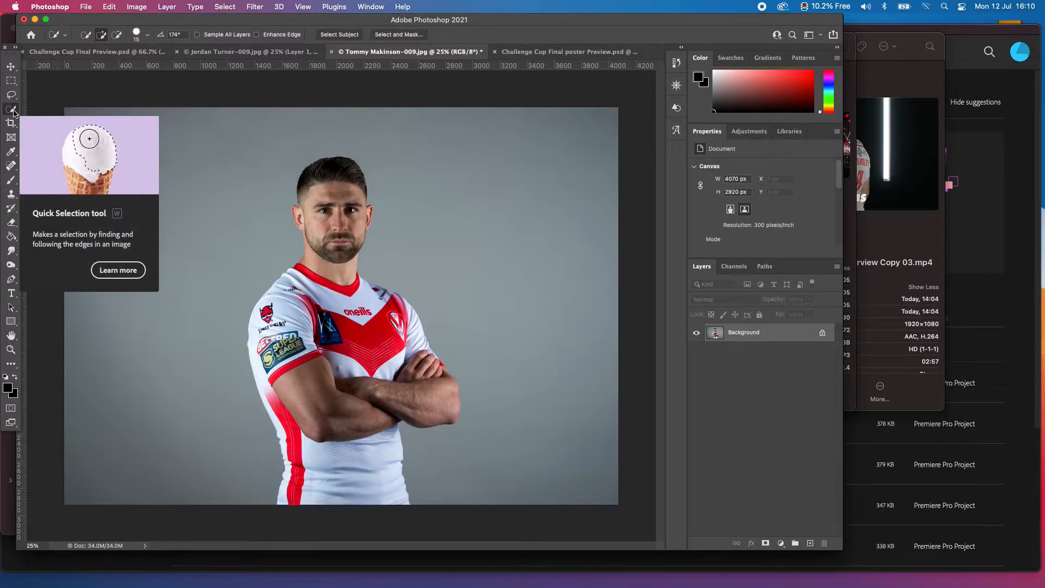
- Select the player with Select Subject and open the selection in Select and Mask
left_click(336, 37)
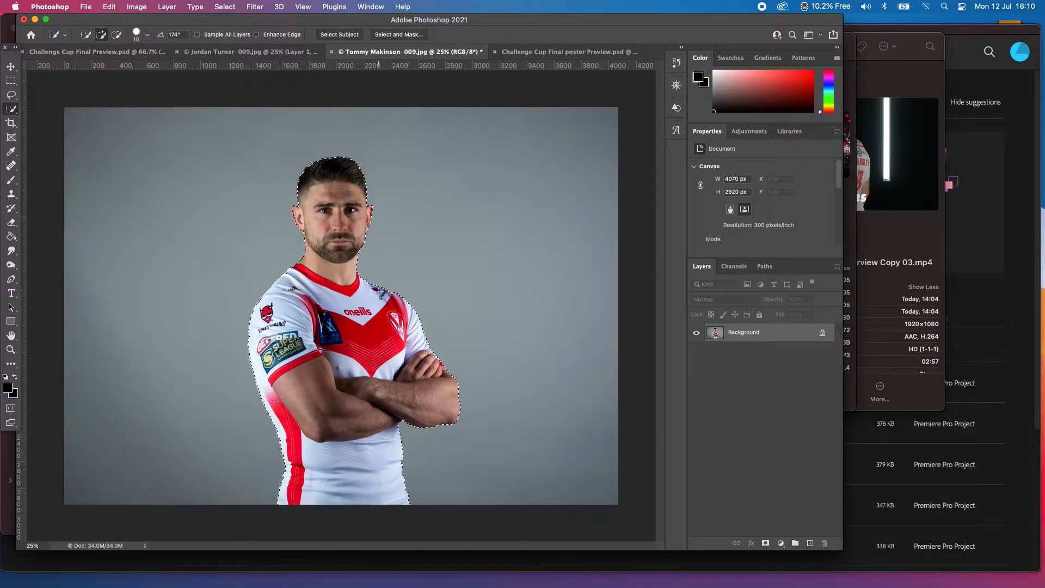
left_click(399, 34)
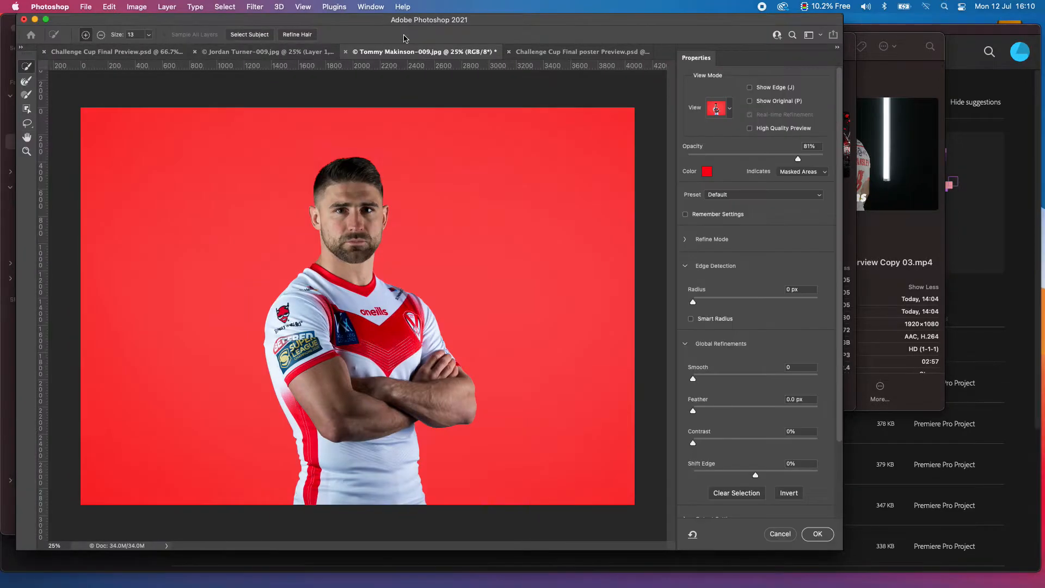
- Preview the selection in Onion Skin, Marching Ants, On Black and On White, and return to Overlay at 69% opacity
left_click(727, 112)
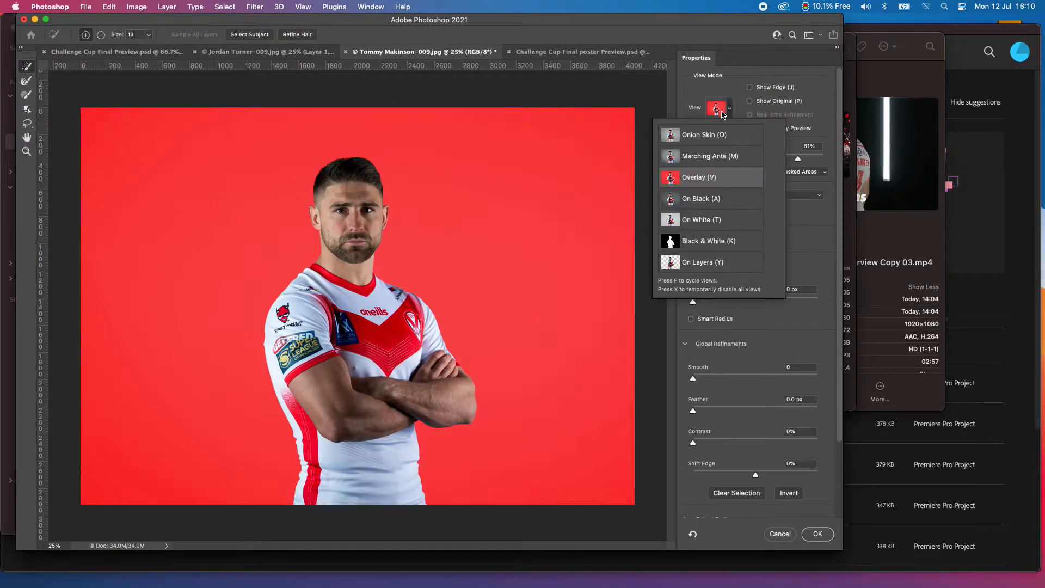
left_click(698, 137)
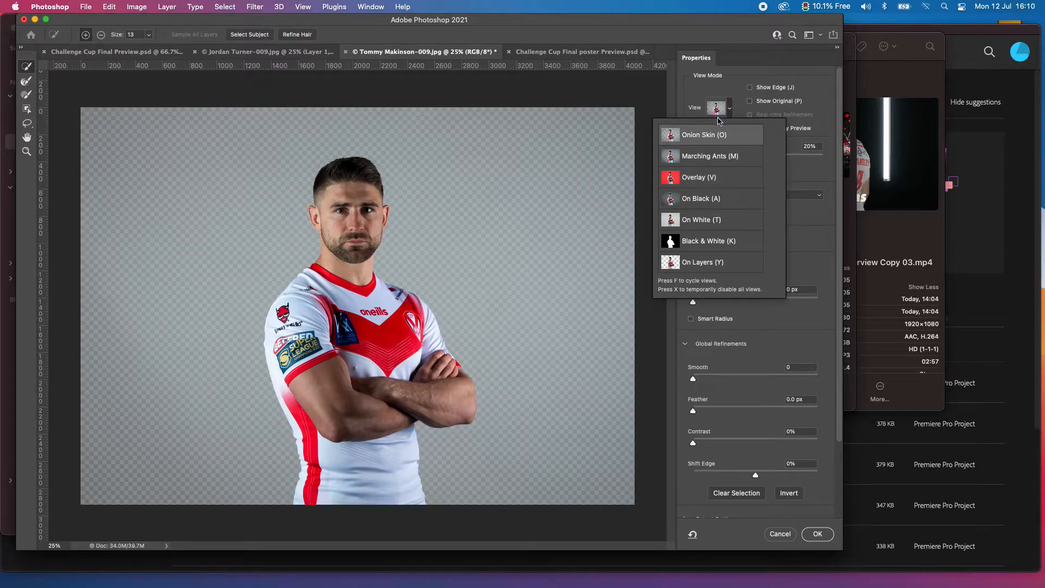
left_click(698, 161)
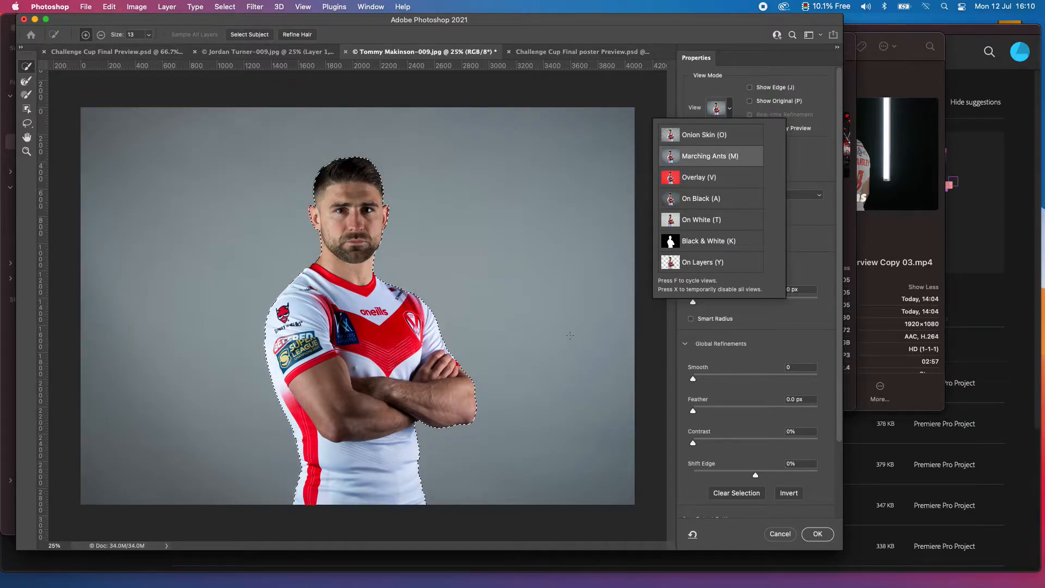
left_click(705, 198)
left_click(705, 220)
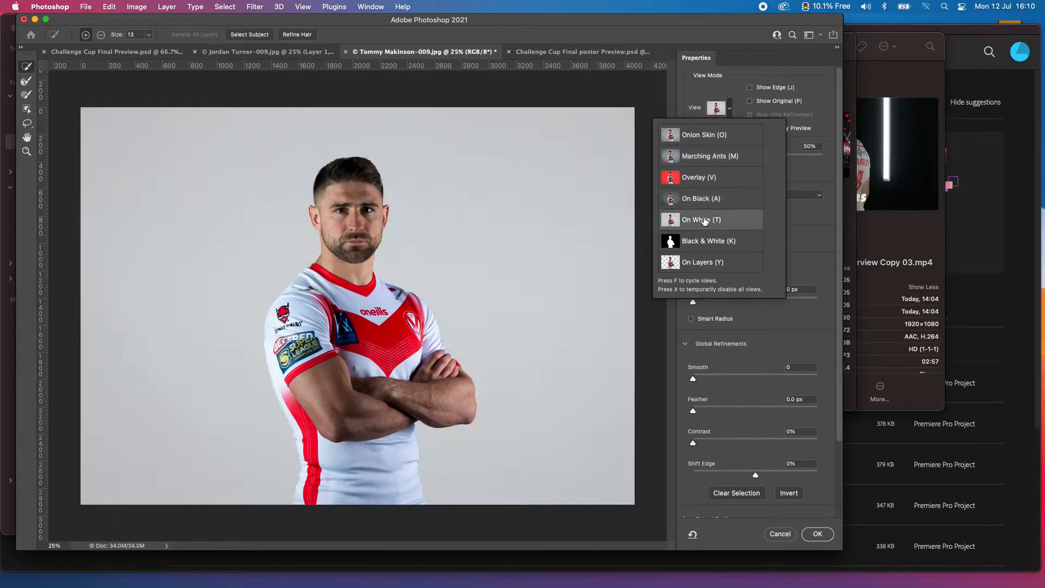
left_click(694, 181)
mouse_move(798, 157)
left_mouse_down()
mouse_move(827, 159)
mouse_move(742, 159)
mouse_move(781, 159)
left_mouse_up()
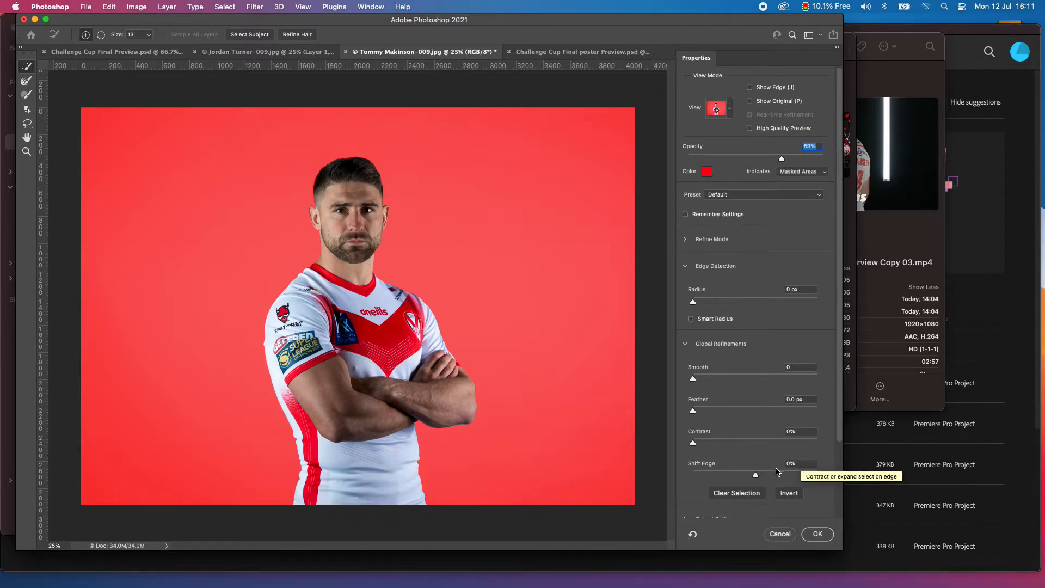
- Try Shift Edge at -100%, set it back to 0% and accept the selection
left_click_drag(756, 475, 687, 476)
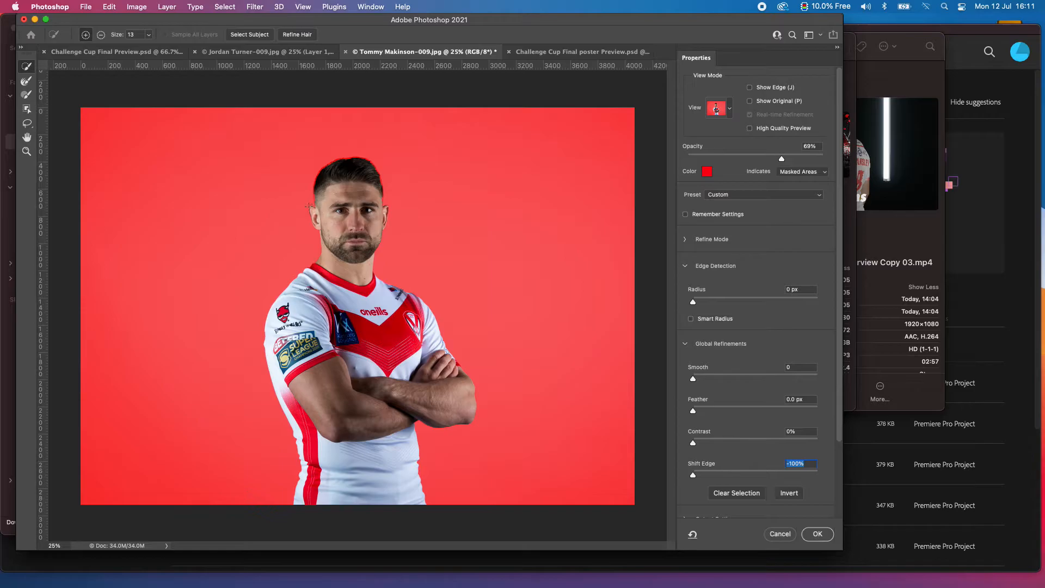
type("0")
key("Return")
left_click(818, 534)
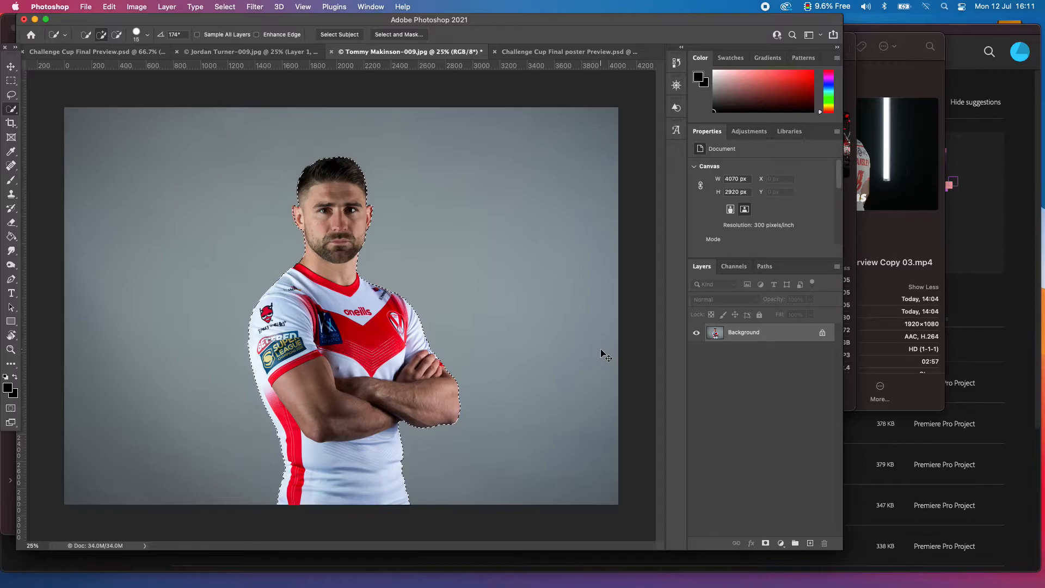
- Copy the selected player onto a new layer and hide the Background layer
key("super+j")
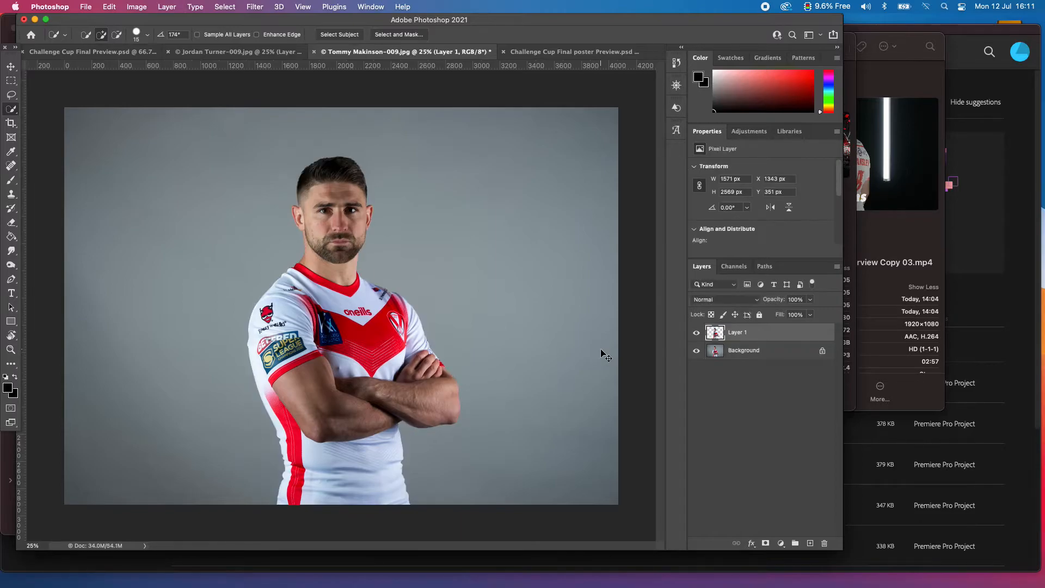
left_click(696, 351)
left_click(696, 333)
left_click(696, 333)
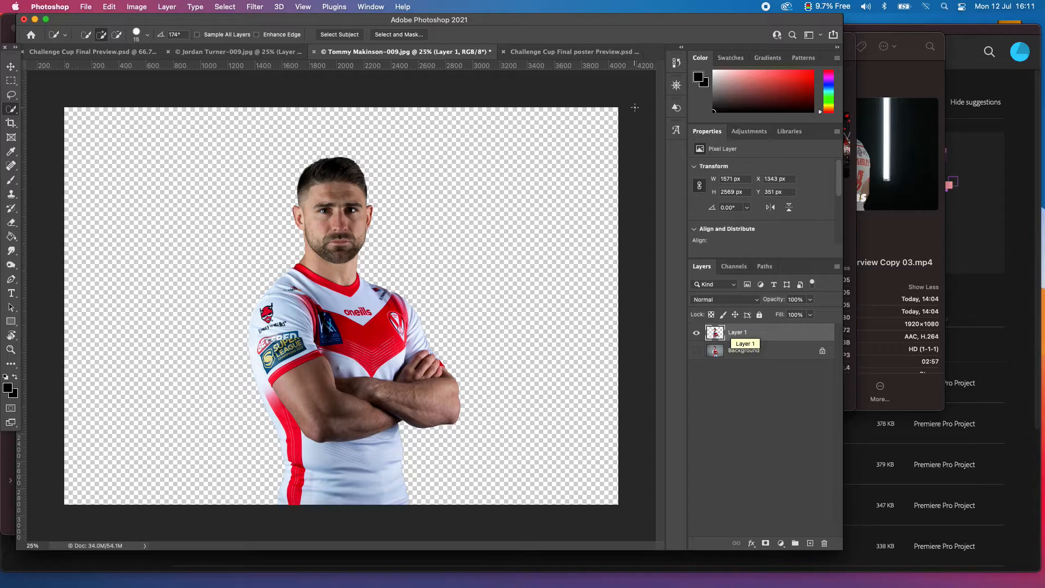
- Compare the player photo with the poster and check the photo's canvas size
left_click(571, 53)
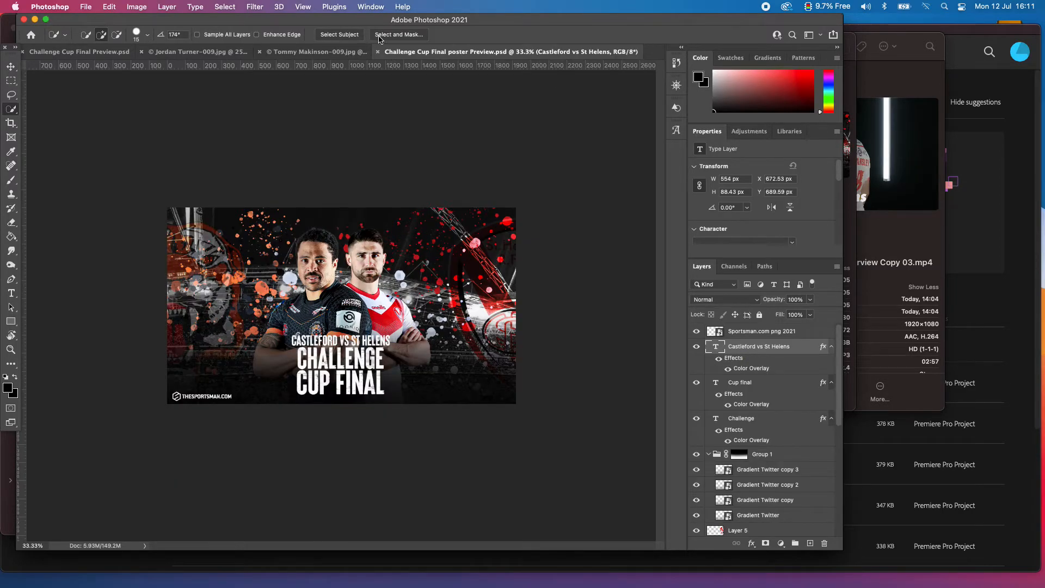
left_click(300, 51)
right_click(748, 332)
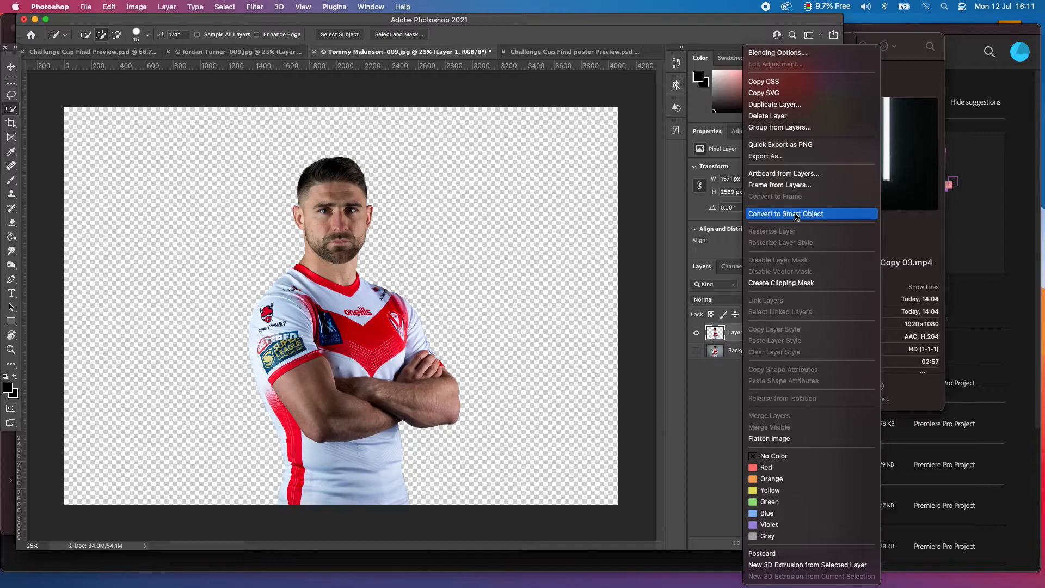
left_click(728, 389)
left_click(403, 6)
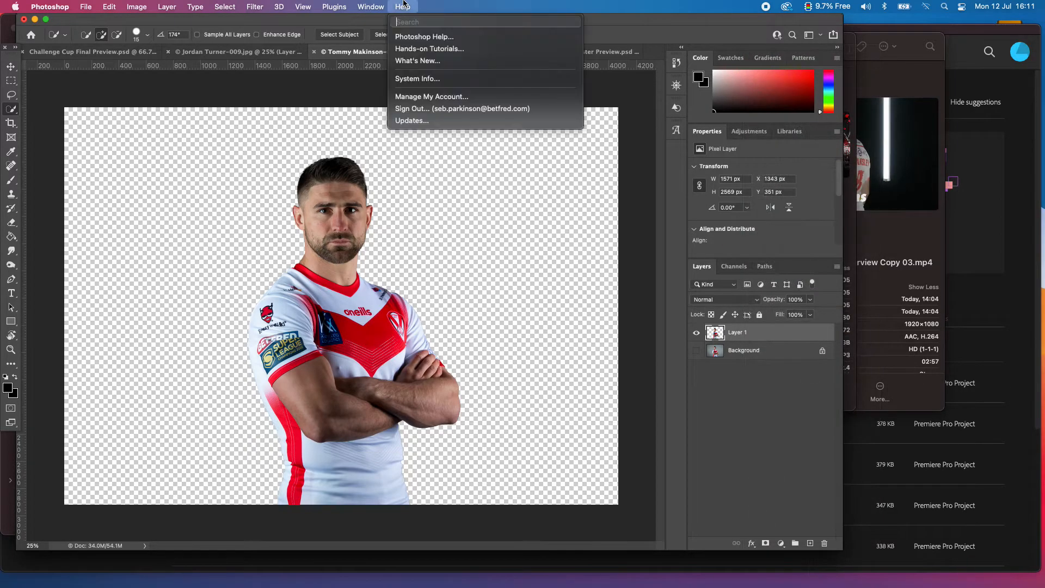
type("canvas")
left_click(416, 49)
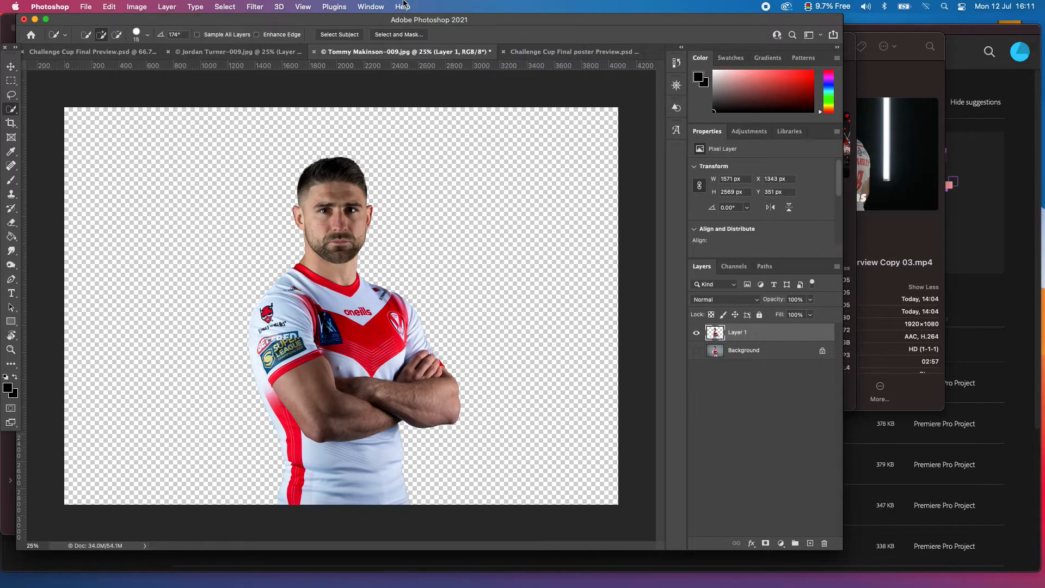
left_click(701, 231)
- Check the canvas size of the Challenge Cup Final poster without changing it
left_click(572, 52)
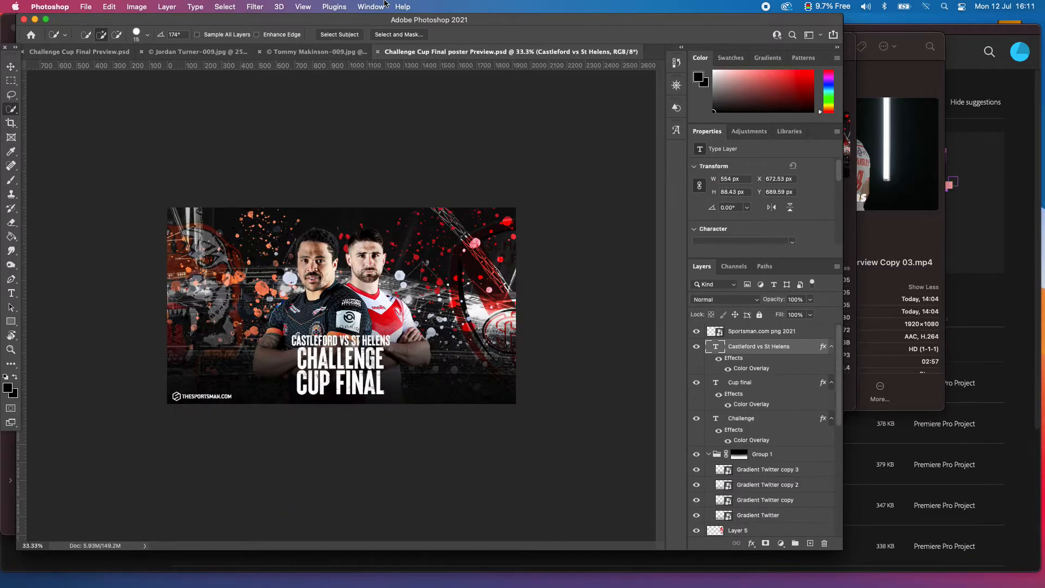
left_click(402, 6)
left_click(430, 51)
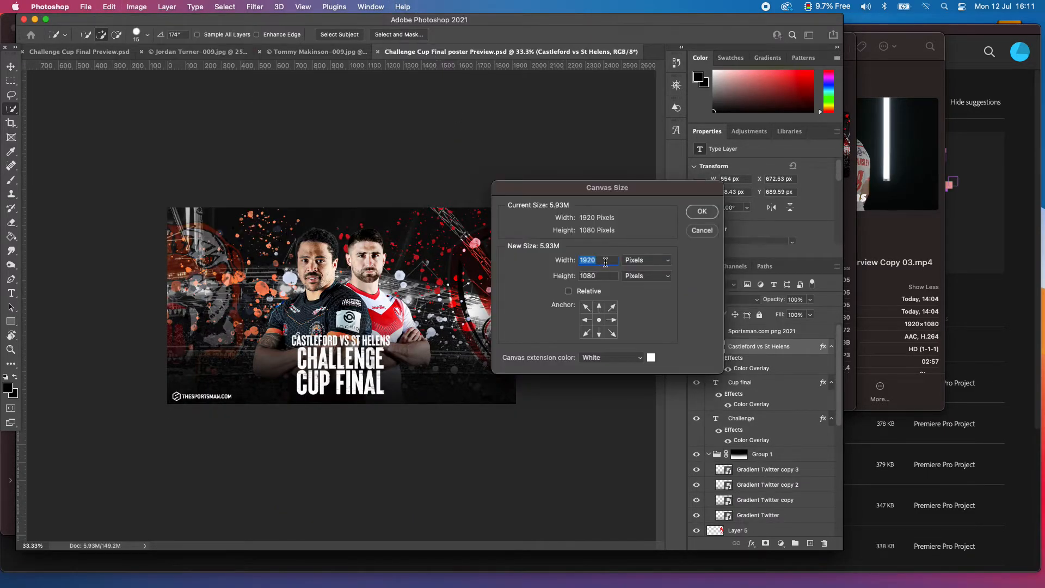
left_click(702, 230)
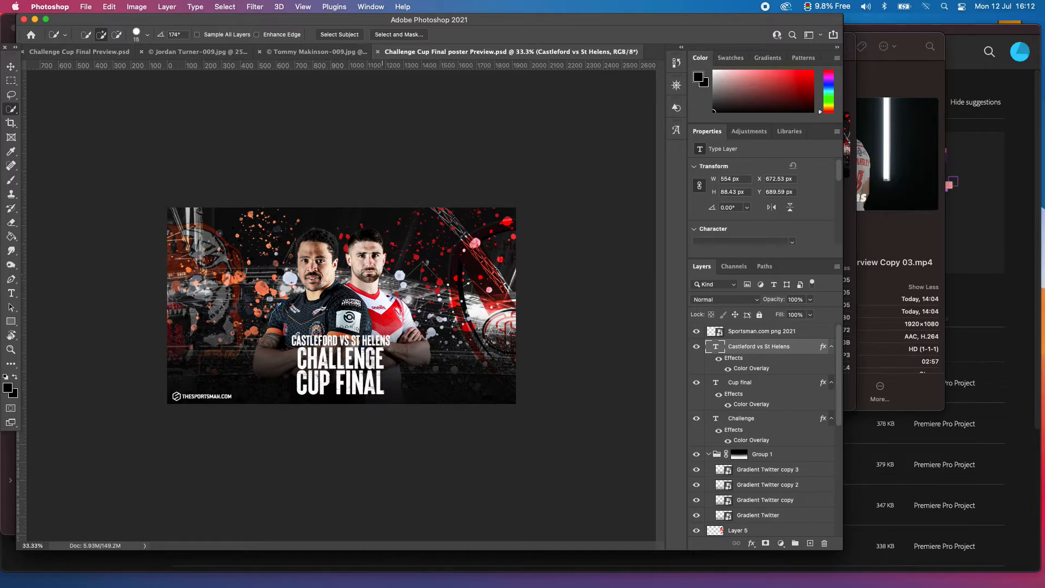
- Convert the cutout layer in the St Helens player photo to a smart object
left_click(335, 53)
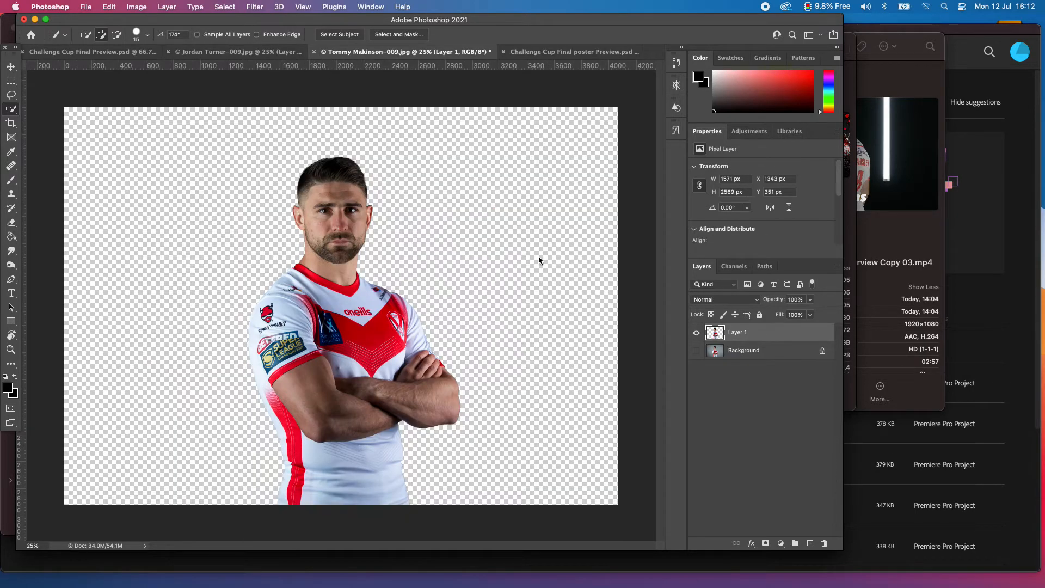
right_click(747, 332)
left_click(769, 214)
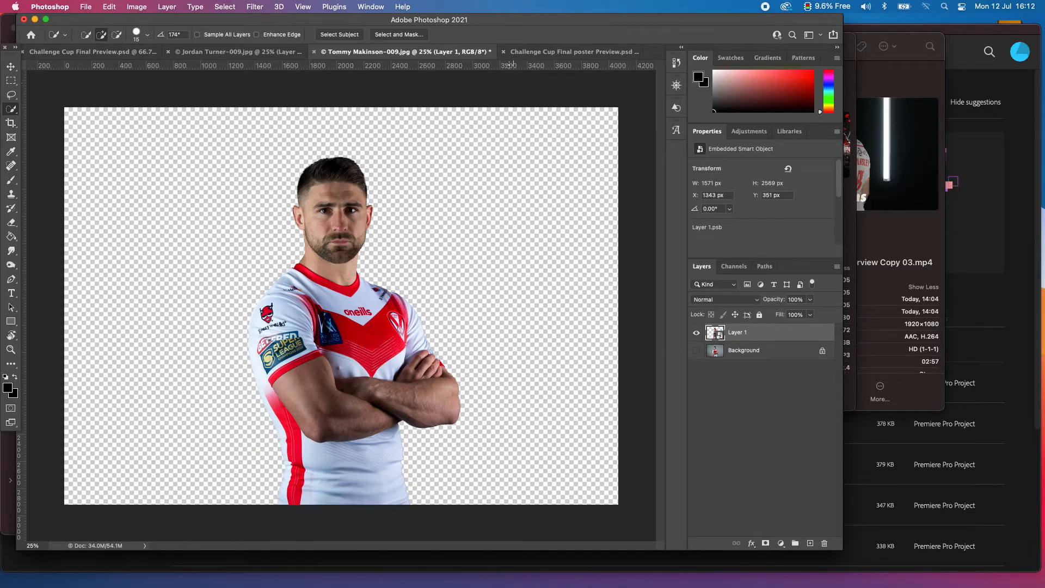
- Bring the smart-object player cutout into the Challenge Cup Final poster as a new layer
left_click(527, 52)
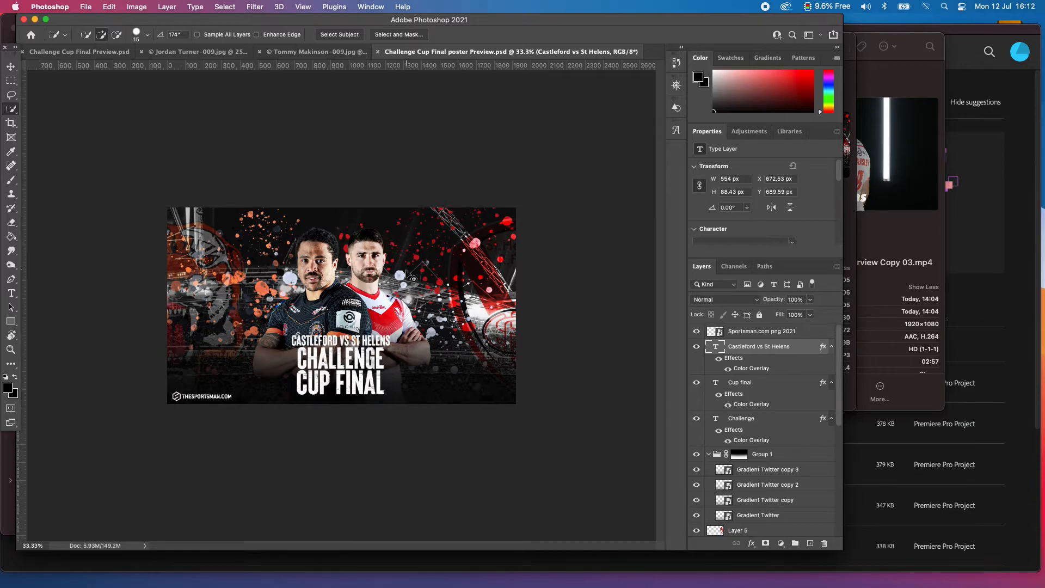
left_click_drag(411, 276, 411, 276)
left_click(552, 322)
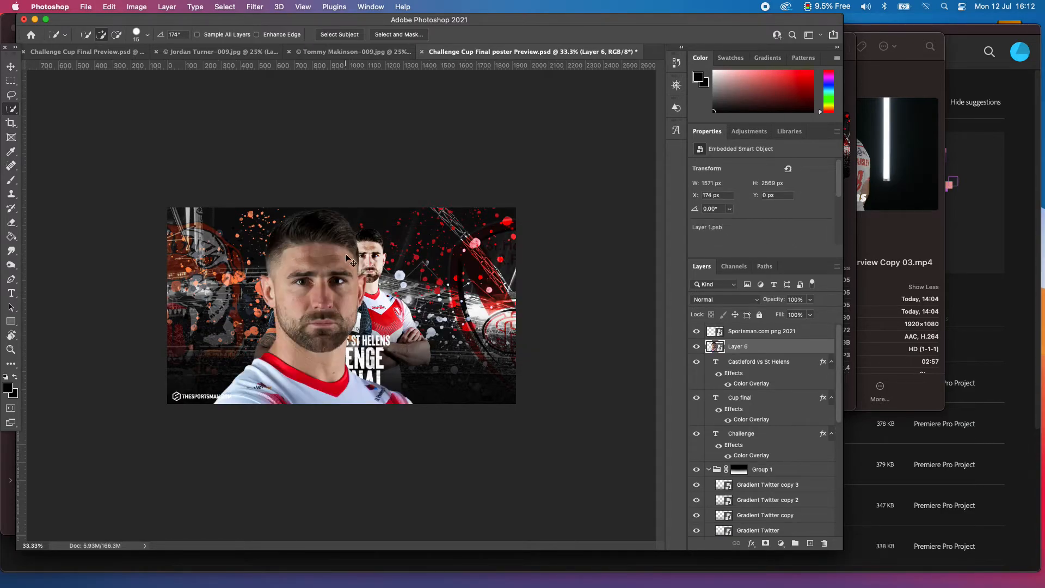
- Shrink and re-enlarge the smart-object cutout in the poster with Free Transform, and delete its layer
key("super+t")
left_click_drag(342, 295, 383, 318)
key("Return")
key("super+t")
left_click_drag(348, 317, 160, 168)
mouse_move(318, 342)
left_mouse_down()
mouse_move(353, 492)
mouse_move(339, 493)
left_mouse_up()
key("Return")
key("BackSpace")
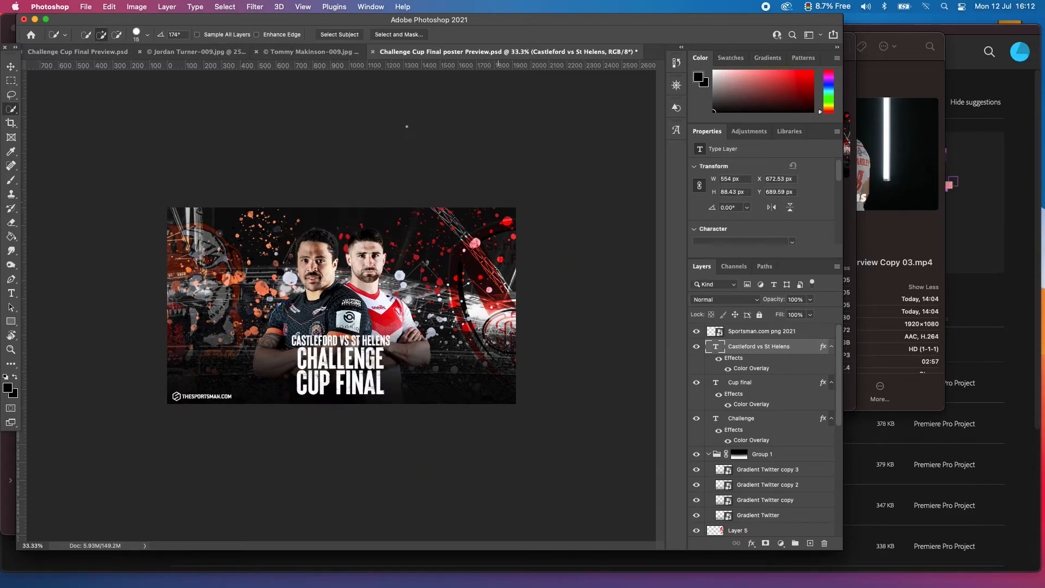
- Rasterize the player cutout layer in the St Helens player photo and copy it
left_click(313, 53)
right_click(740, 340)
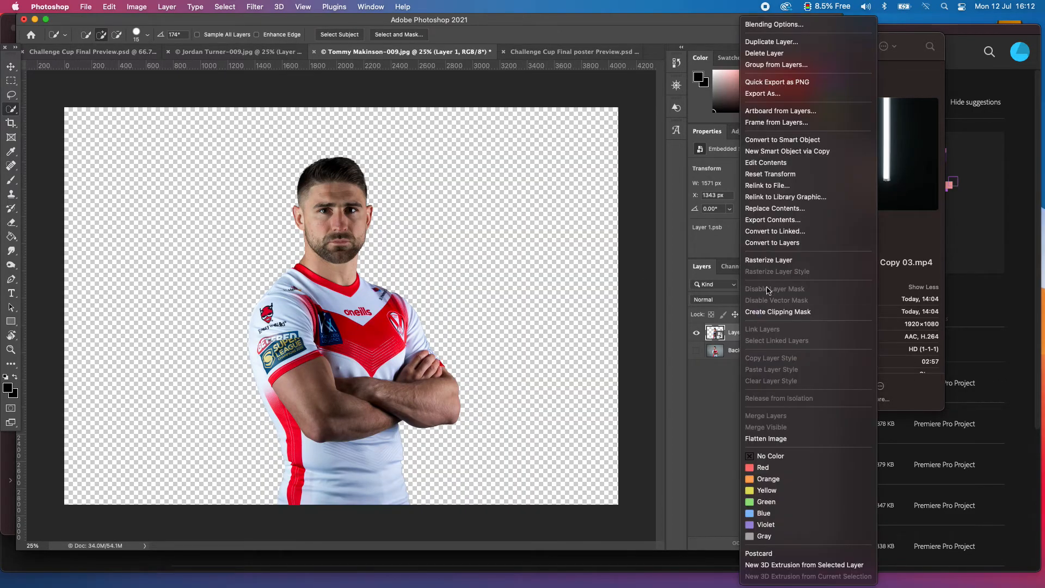
left_click(772, 259)
key("super+c")
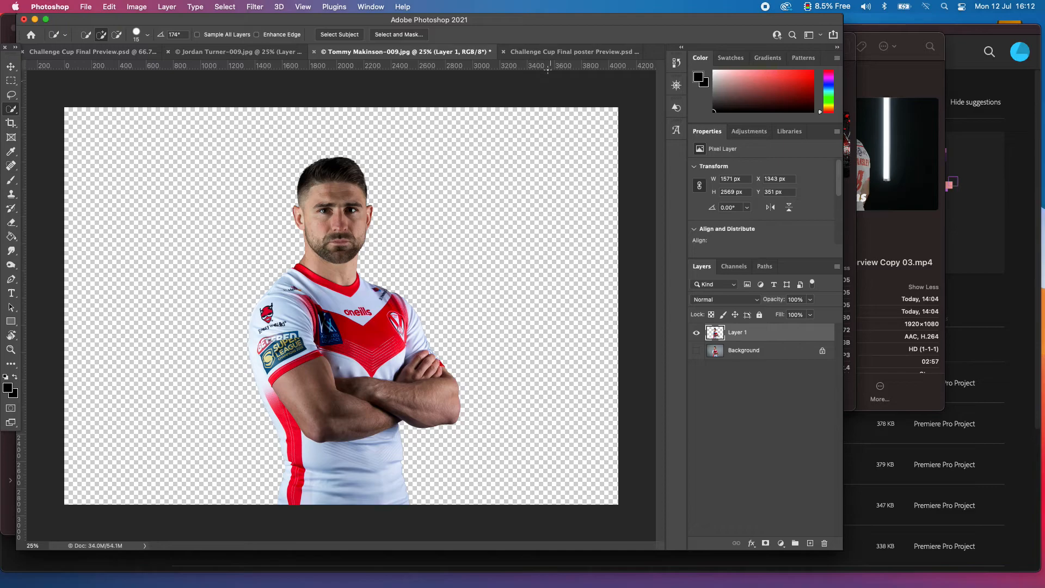
- Paste the rasterized player cutout into the Challenge Cup Final poster
left_click(572, 52)
key("super+v")
key("Return")
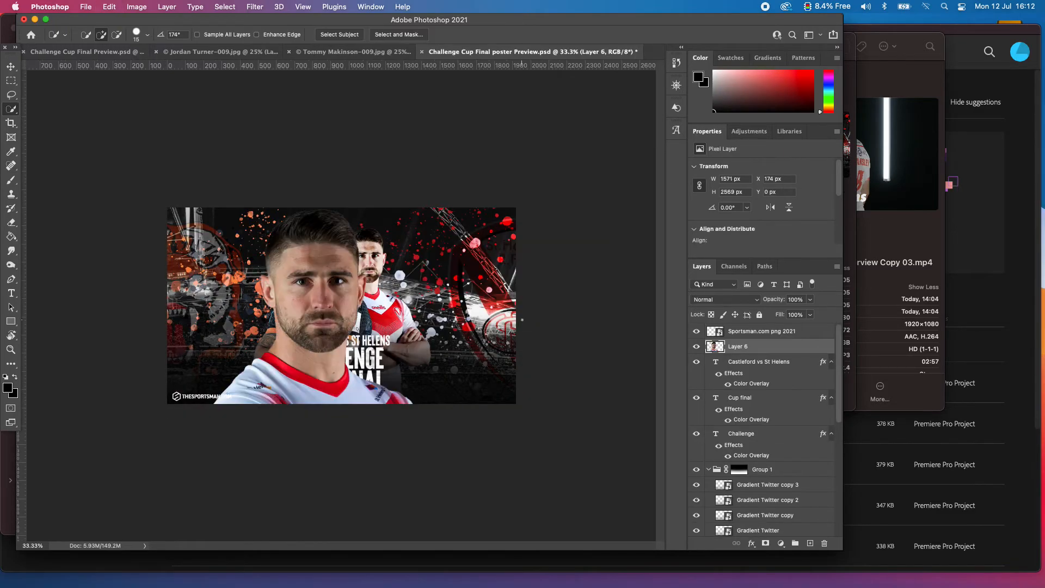
- Shrink the rasterized cutout with Free Transform, enlarge it again to about 1647 × 2707 px, and delete its layer
key("super+t")
mouse_move(340, 208)
left_mouse_down()
mouse_move(356, 433)
mouse_move(364, 348)
mouse_move(387, 288)
mouse_move(245, 147)
mouse_move(224, 87)
left_mouse_up()
key("Return")
key("super+t")
key("Return")
key("w")
key("super+t")
key("Return")
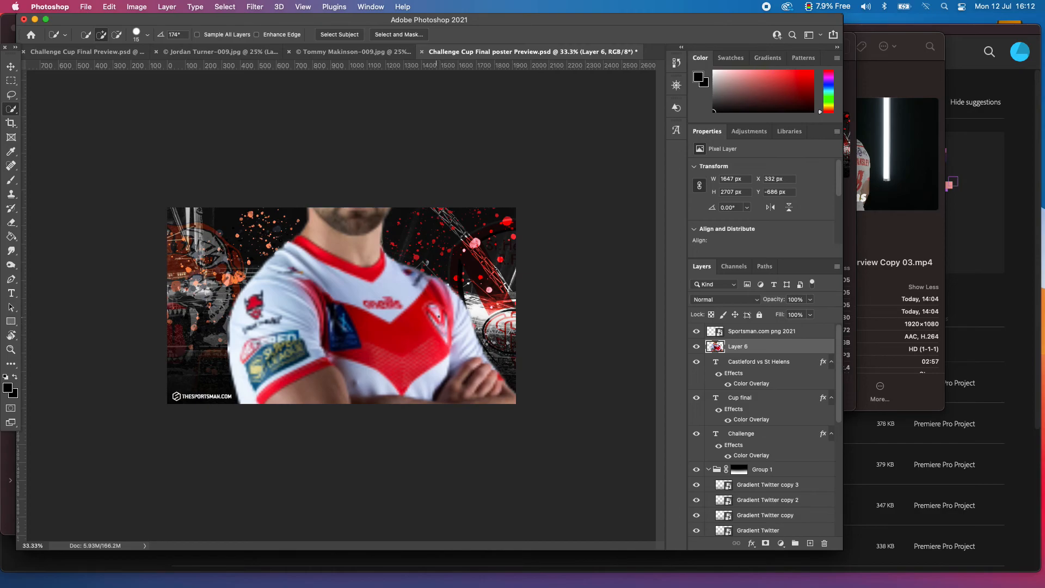
key("BackSpace")
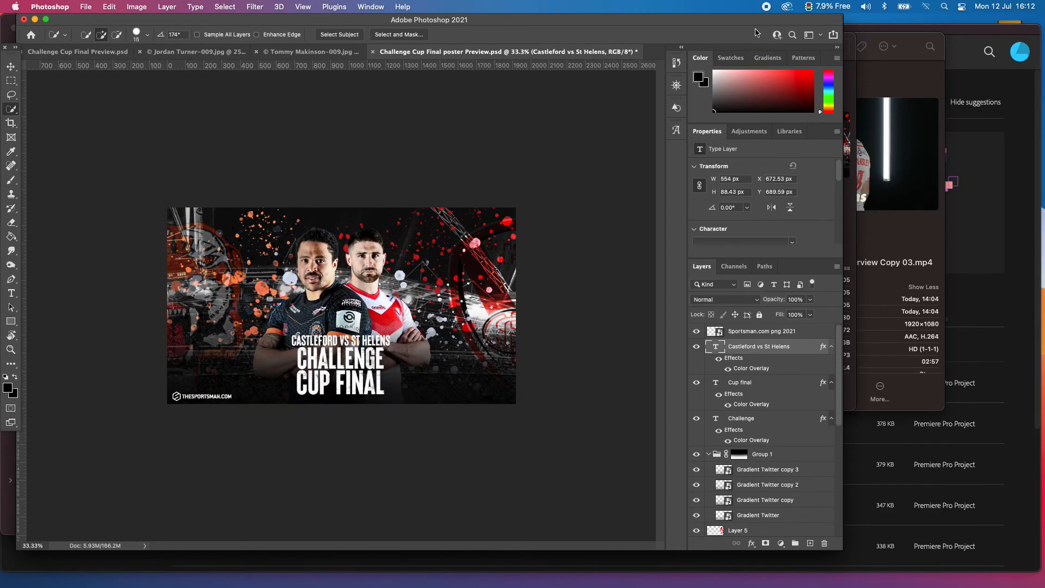